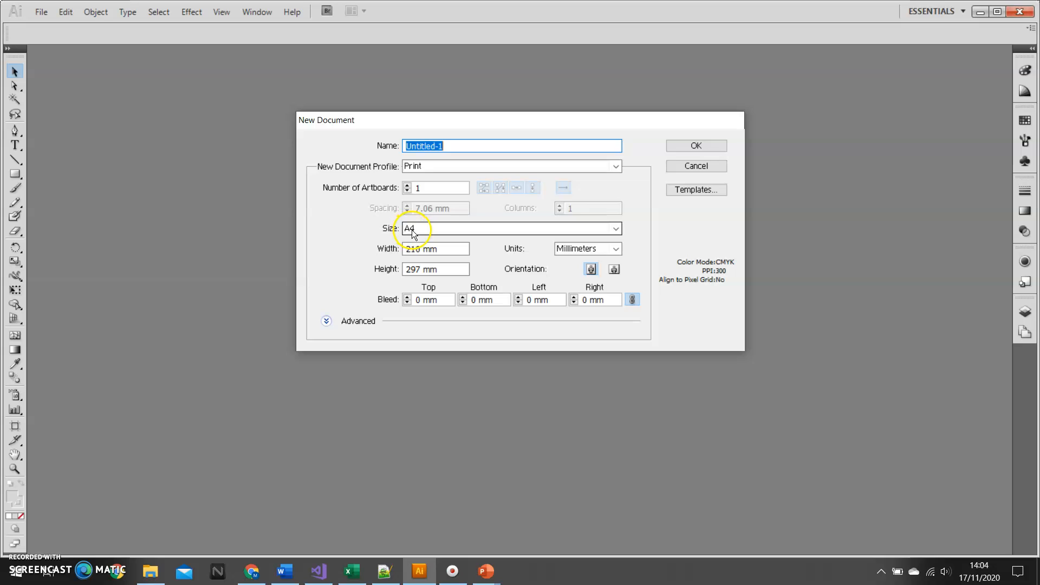
- Create a landscape A4 print document in millimetres and expand the collapsed side panels
left_click(618, 271)
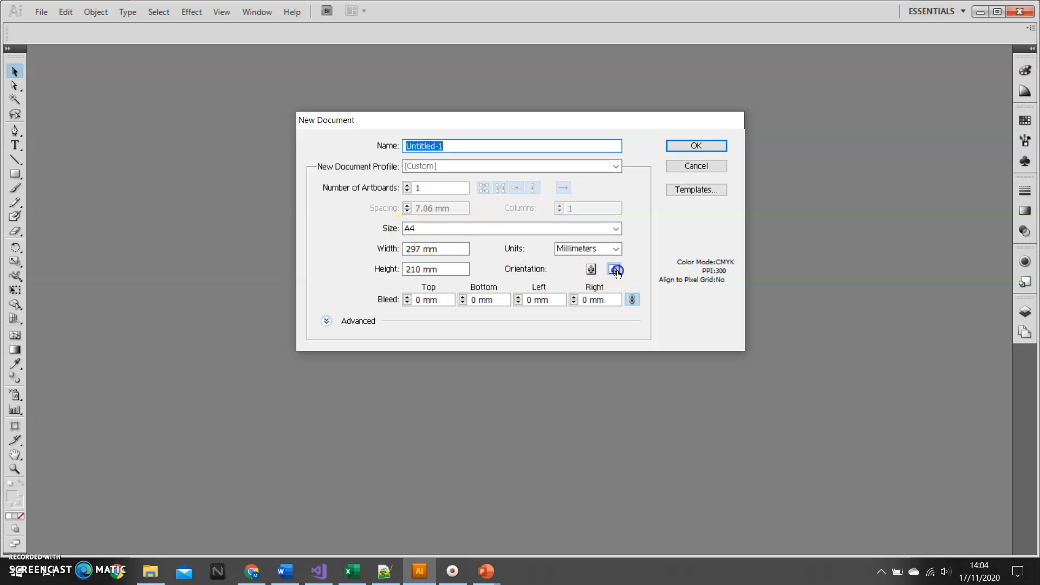
left_click(697, 146)
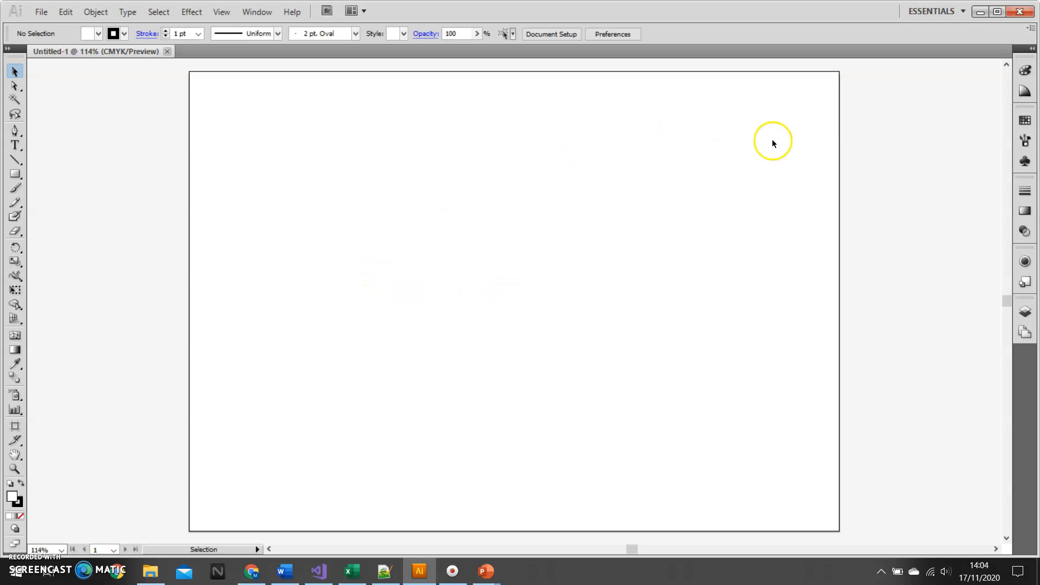
left_click(1031, 49)
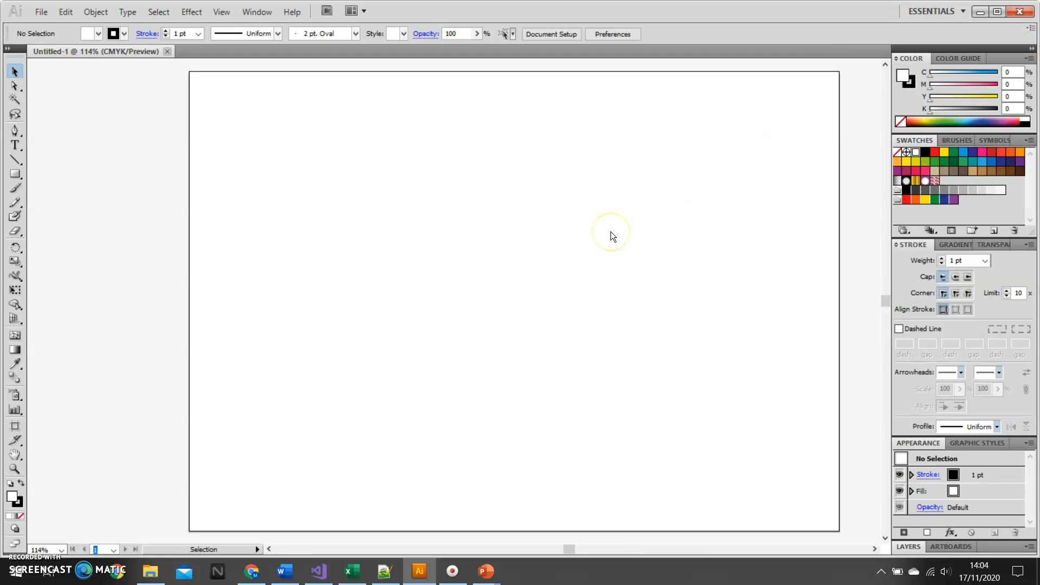
left_click(303, 191)
- Detach the shape tools group as a floating palette beside the artboard
left_click(21, 178)
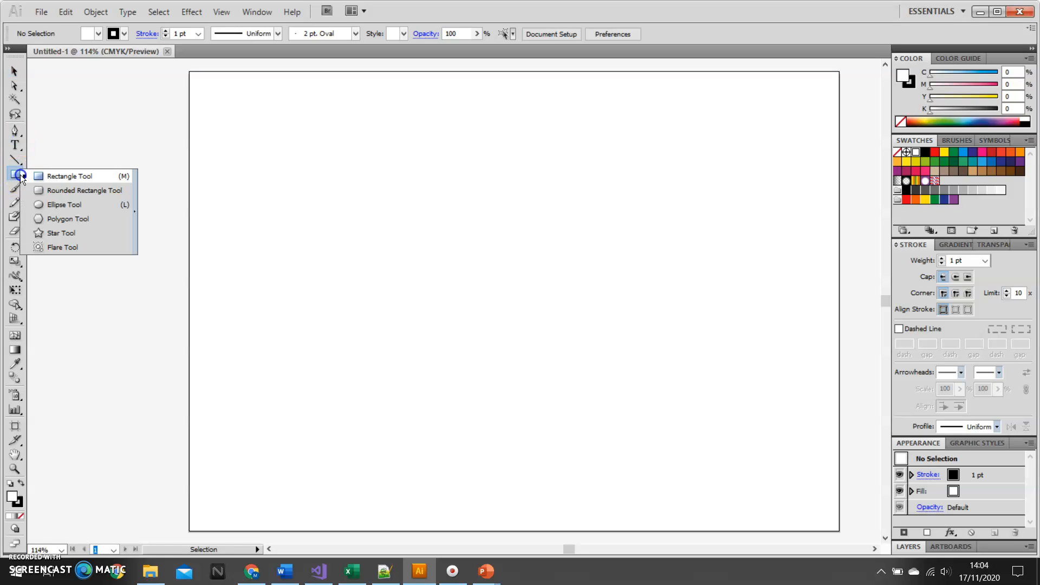
left_click_drag(21, 178, 135, 203)
left_click(80, 178)
left_click_drag(80, 178, 116, 111)
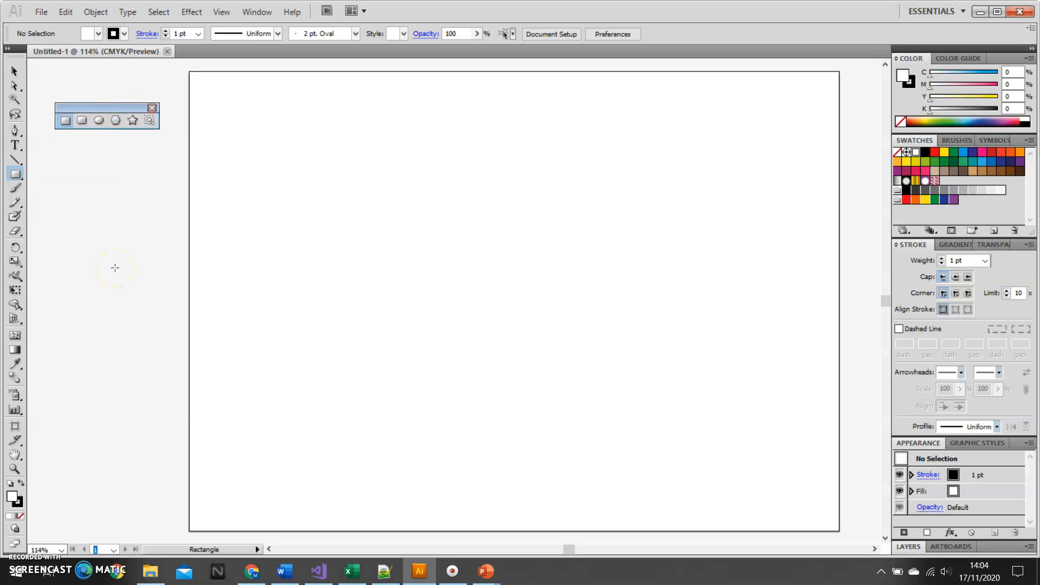
- Draw a rounded rectangle about 62.5 × 16 mm in the artboard's upper-left area and a left-aligned larger one about 101 × 63 mm below it
left_click(81, 121)
left_click_drag(229, 115, 366, 149)
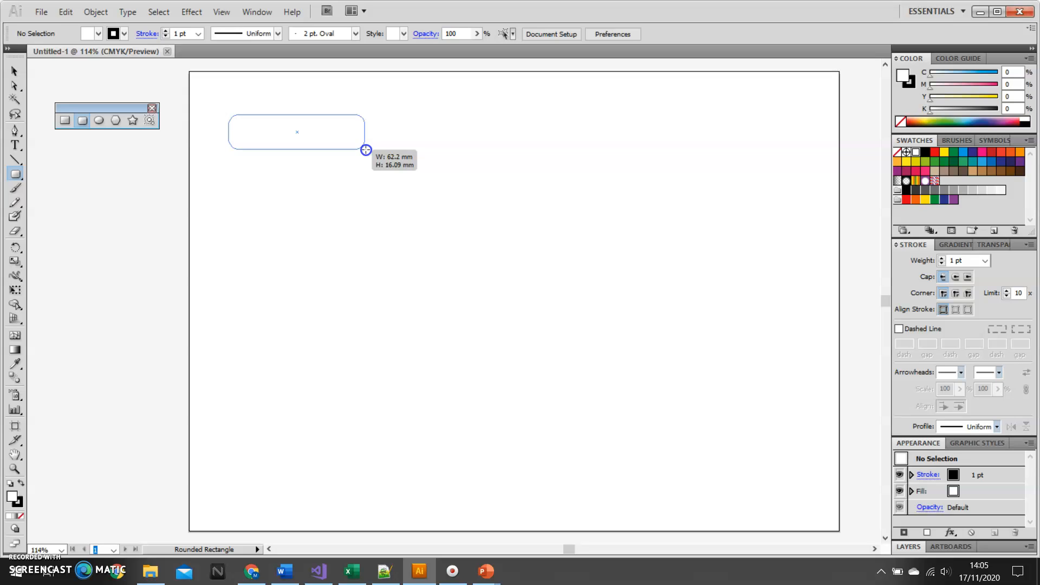
left_click_drag(366, 149, 366, 149)
key("Left")
key("Right")
left_click_drag(366, 149, 366, 149)
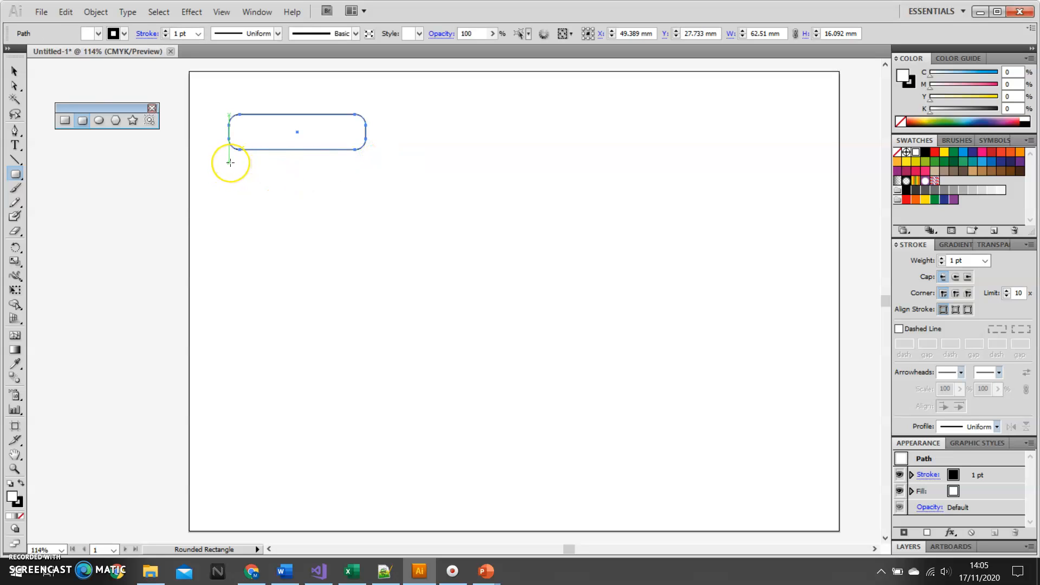
left_click_drag(231, 161, 450, 303)
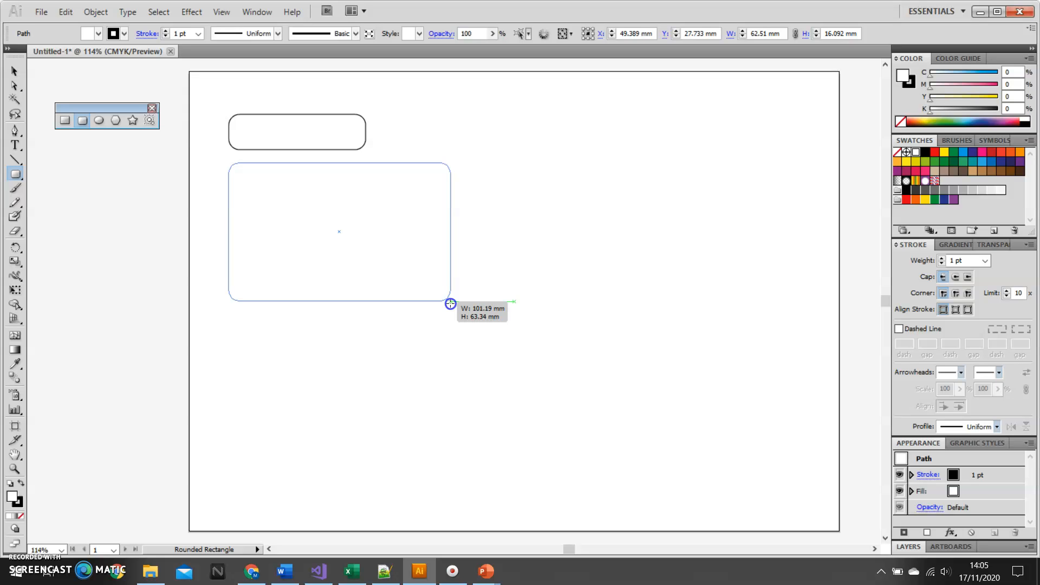
left_click_drag(450, 303, 450, 304)
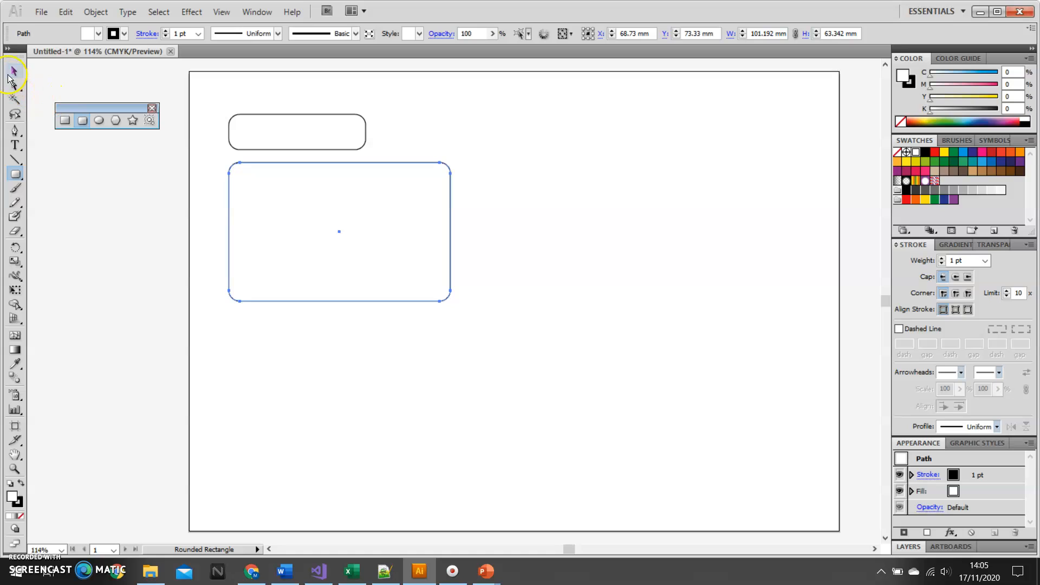
- Move the small rounded rectangle straight down until it overlaps the large one's upper edge as a folder tab
left_click(15, 72)
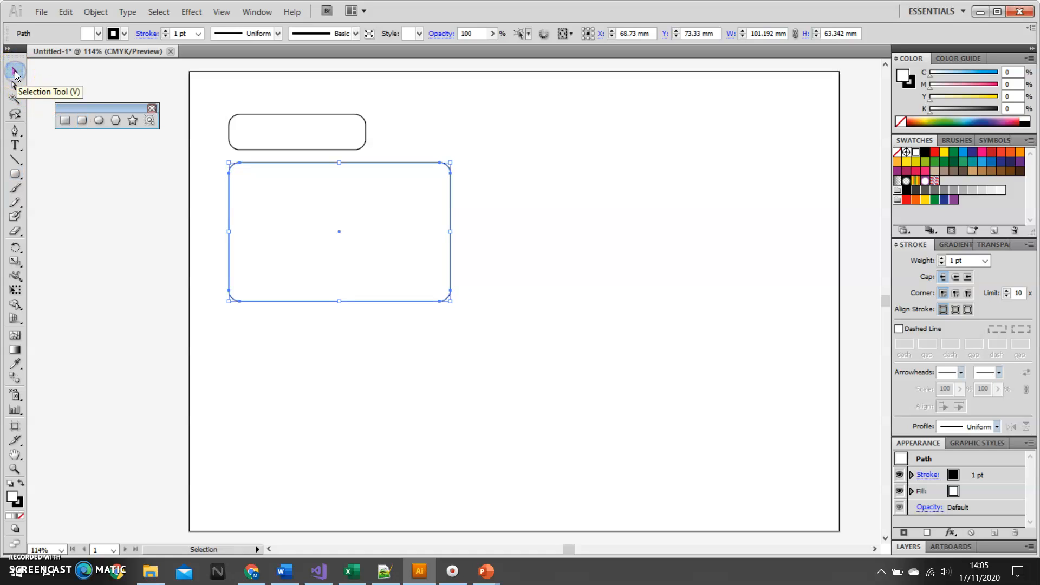
left_click(291, 114)
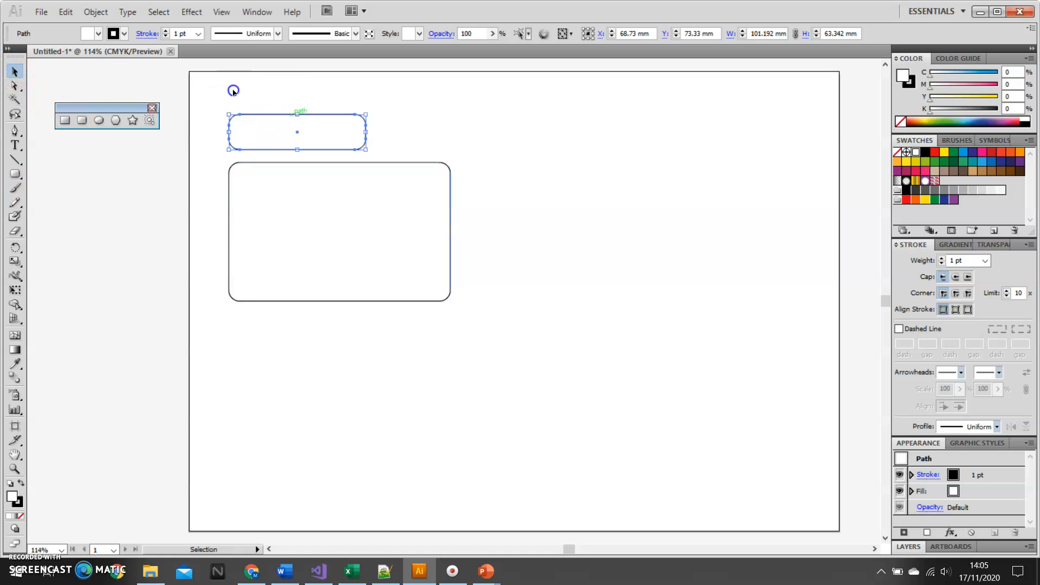
left_click_drag(279, 117, 278, 132)
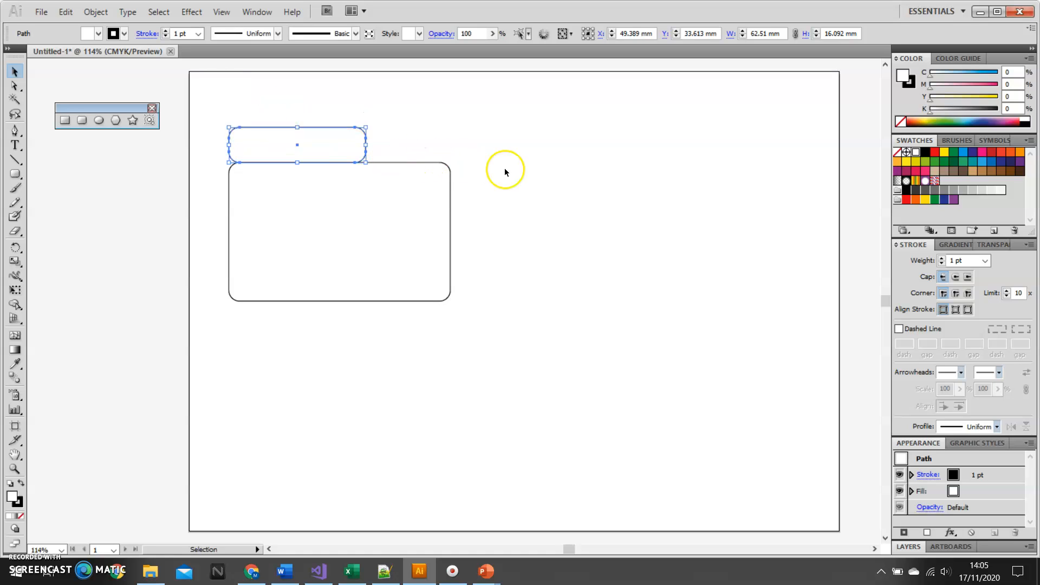
left_click(404, 136)
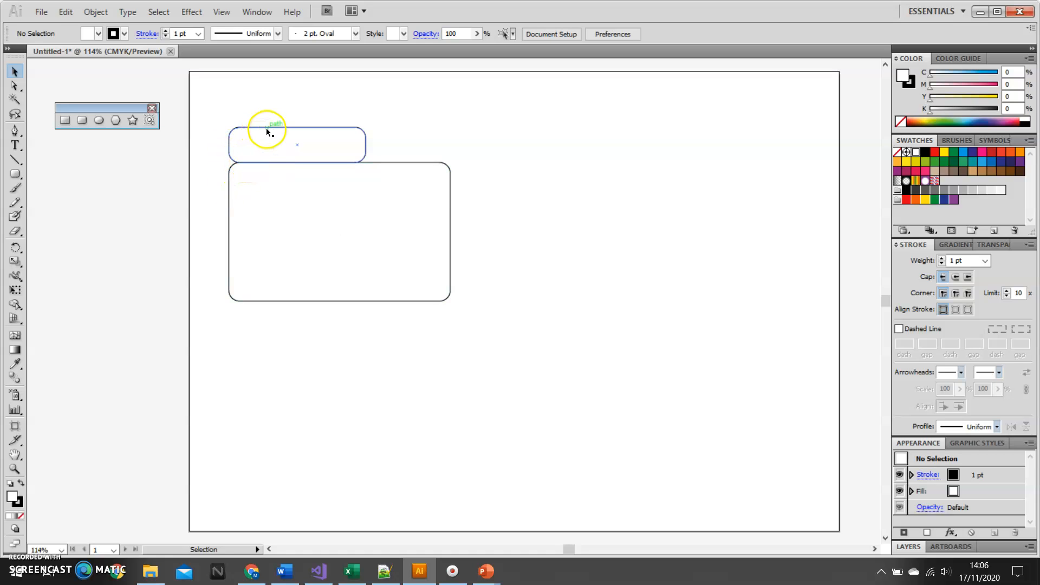
left_click_drag(267, 130, 267, 144)
left_click(464, 160)
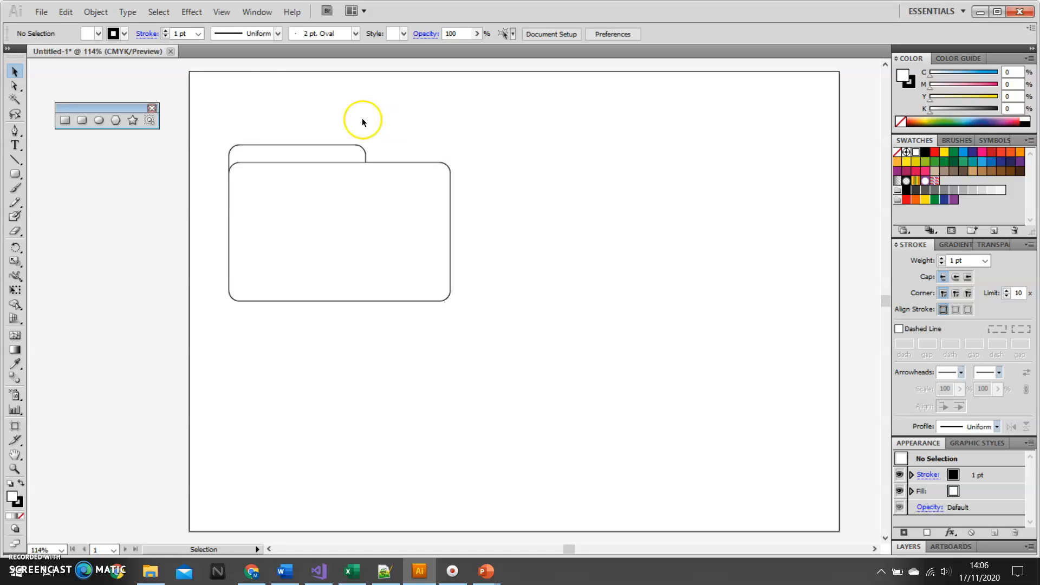
- Select both rounded rectangles and merge them into a single folder outline with Pathfinder Unite
left_click(253, 12)
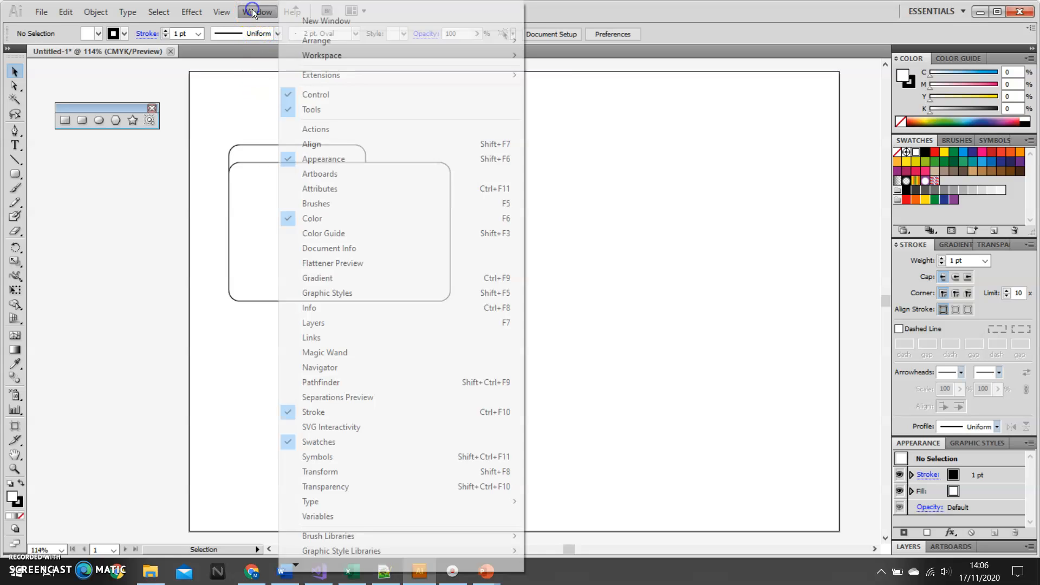
left_click(323, 382)
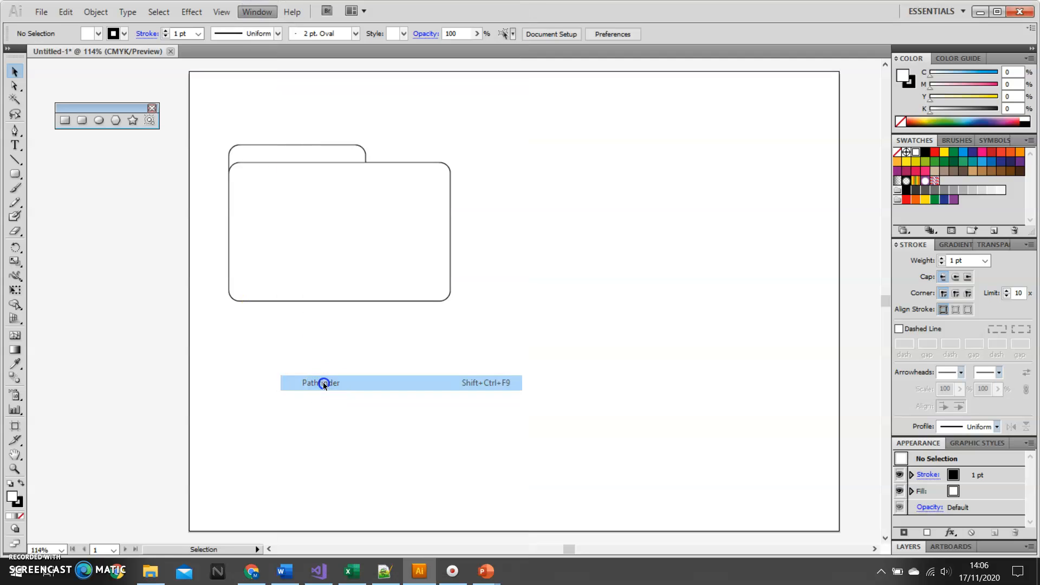
left_click_drag(123, 281, 657, 89)
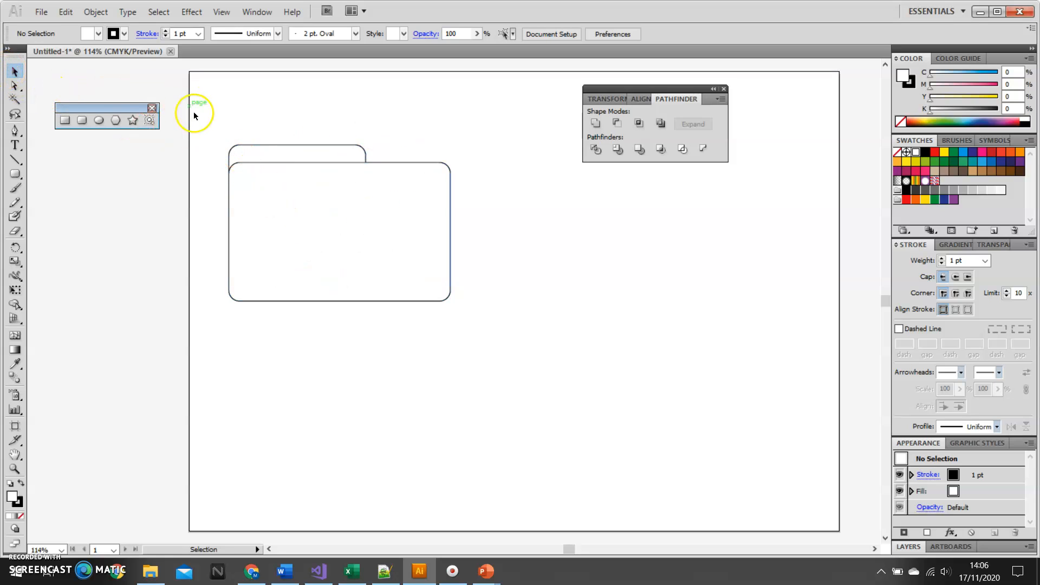
left_click_drag(212, 127, 478, 332)
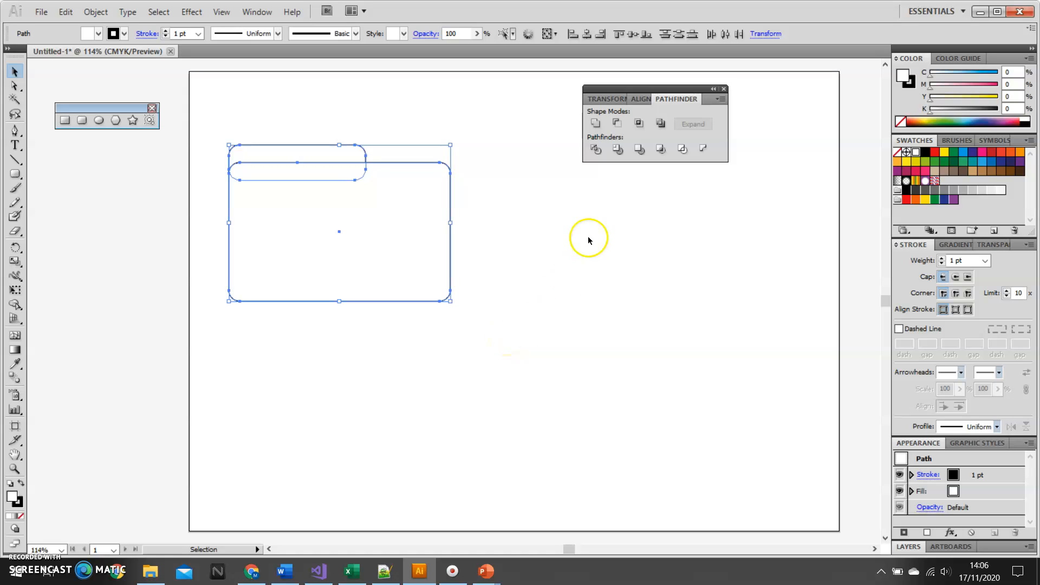
left_click(594, 124)
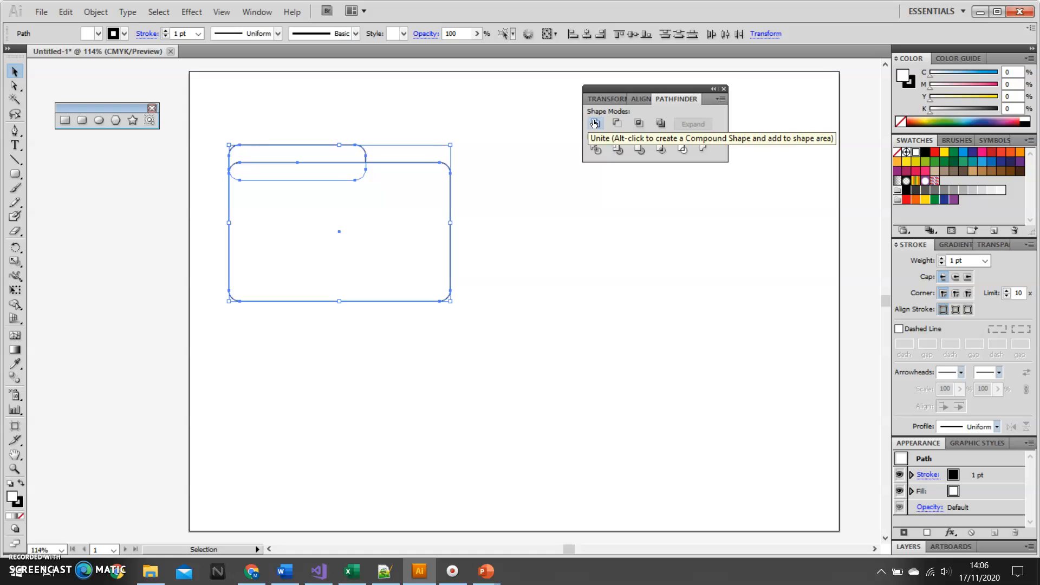
left_click(594, 124)
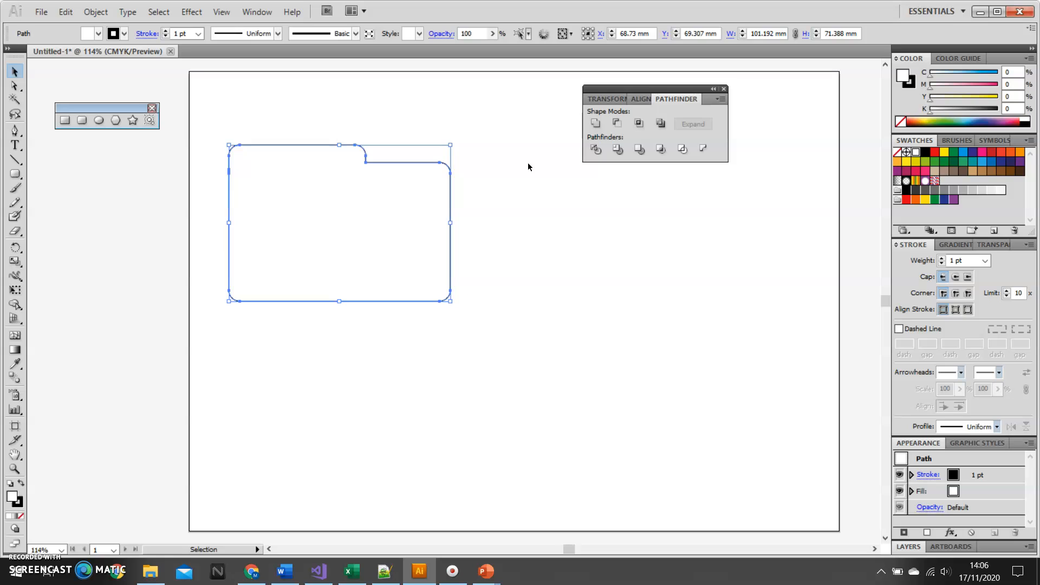
left_click(727, 172)
- Fill the folder shape with yellow and lighten the fill by reducing its yellow value to 49%
left_click(98, 34)
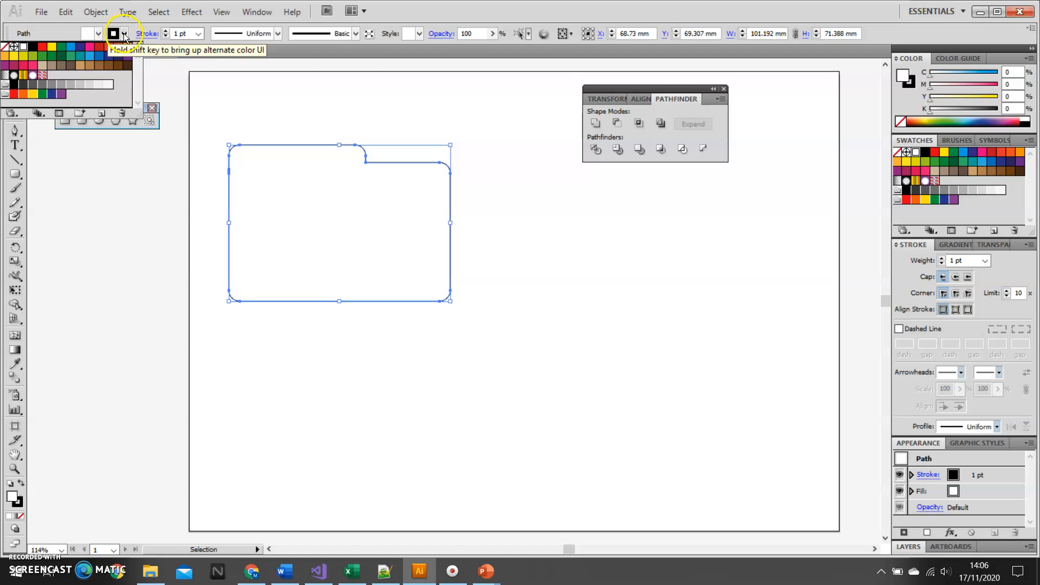
left_click(914, 53)
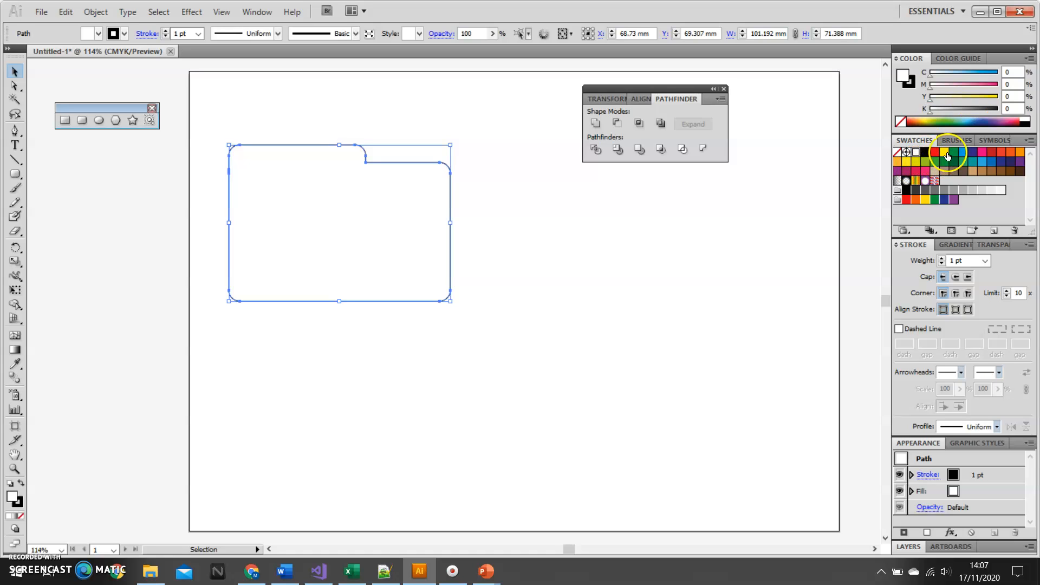
left_click(944, 153)
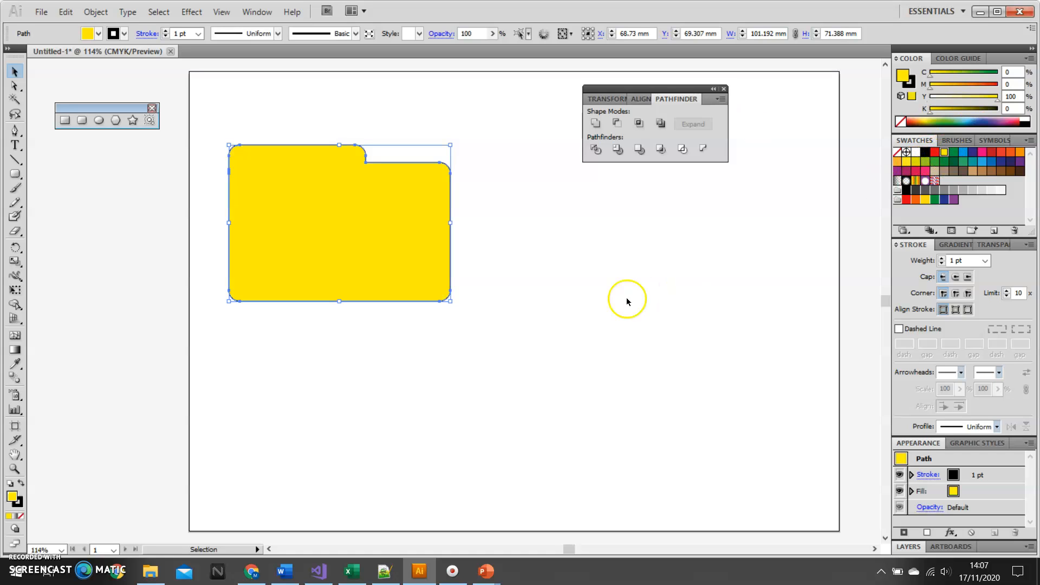
left_click(963, 96)
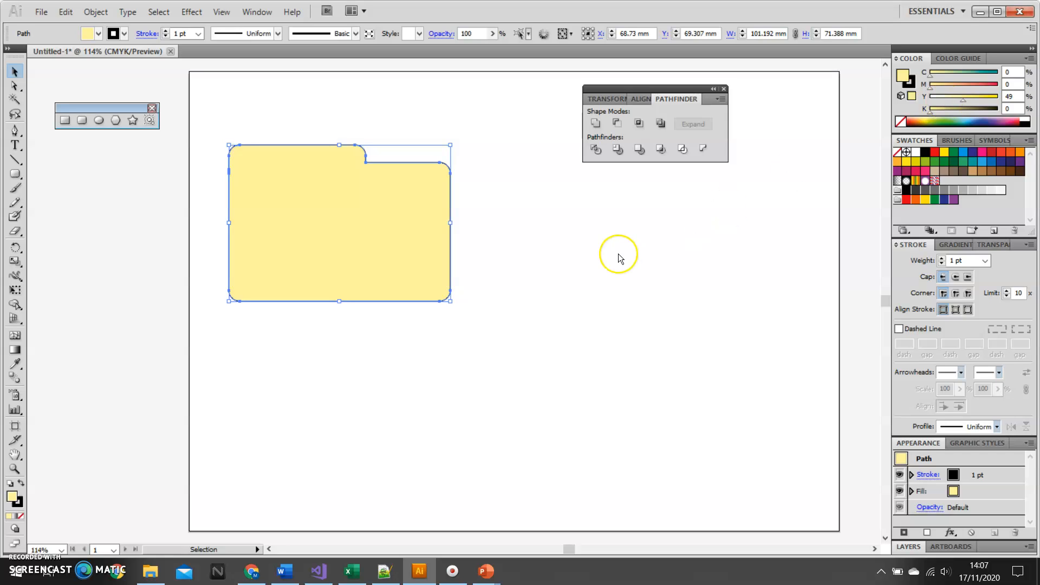
left_click(531, 299)
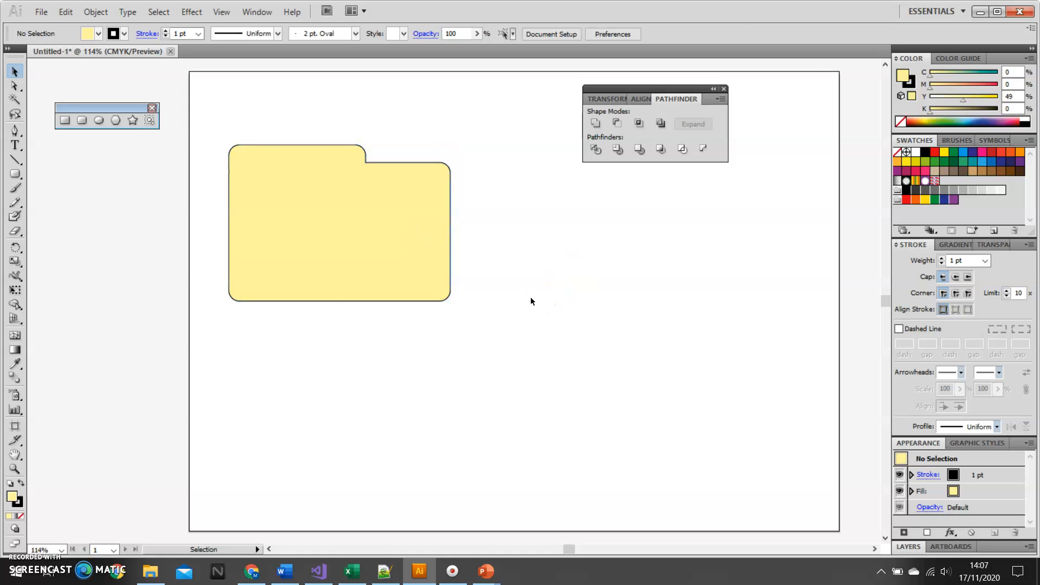
- Start a Stylize Drop Shadow effect on the folder shape with the live preview enabled
left_click(374, 256)
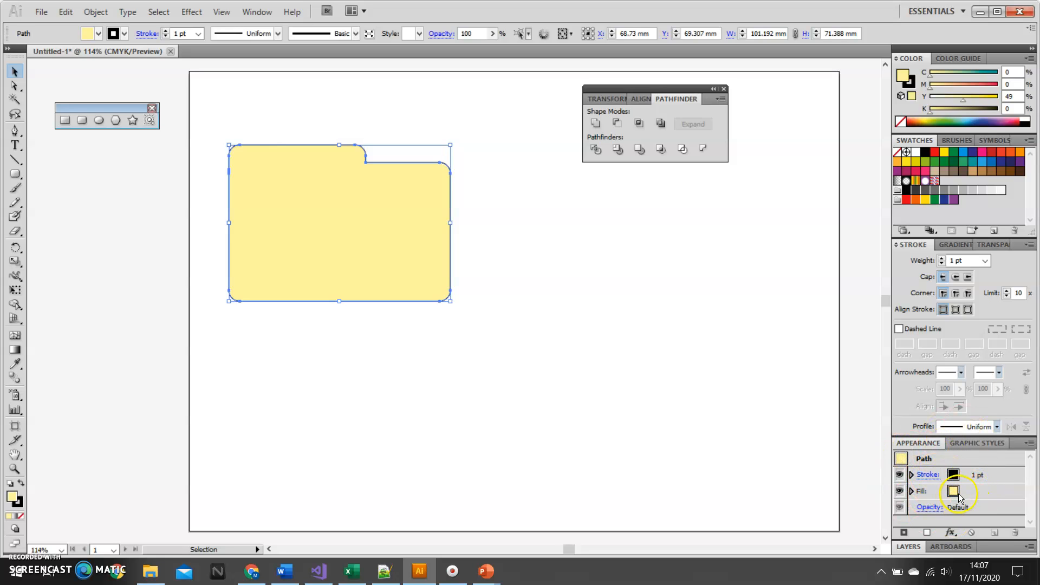
left_click(952, 533)
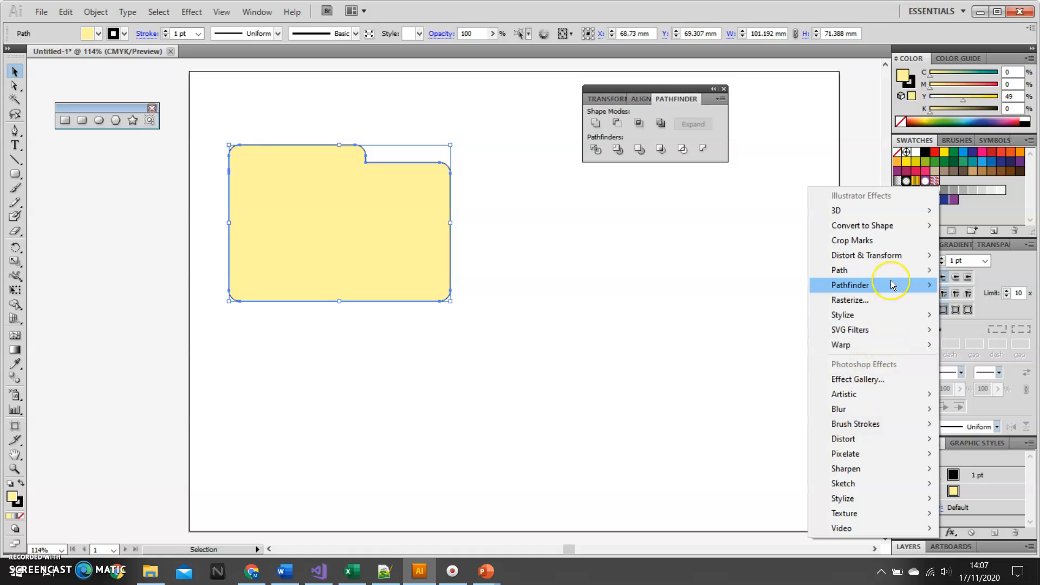
mouse_move(891, 284)
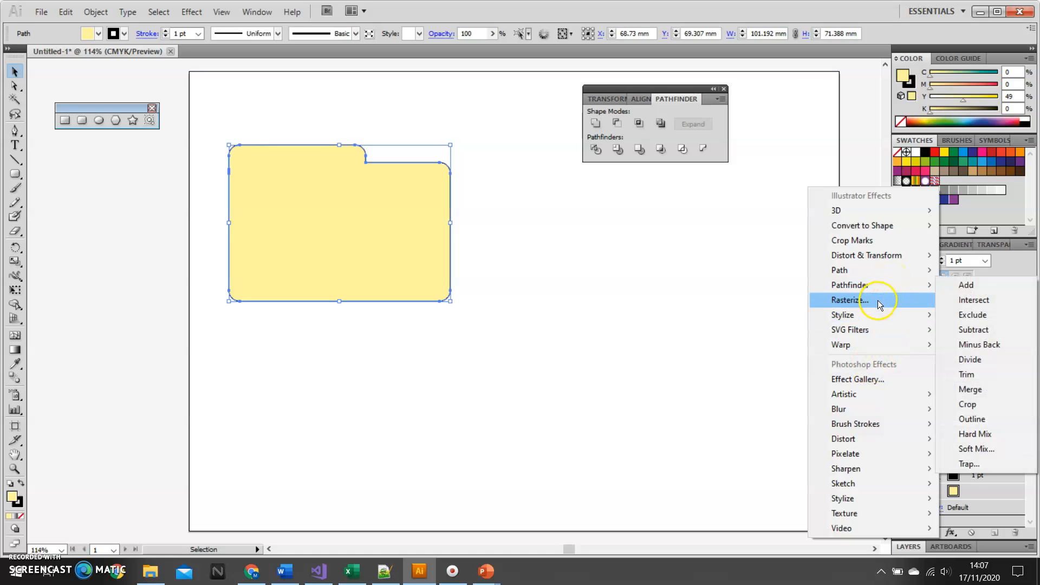
mouse_move(861, 314)
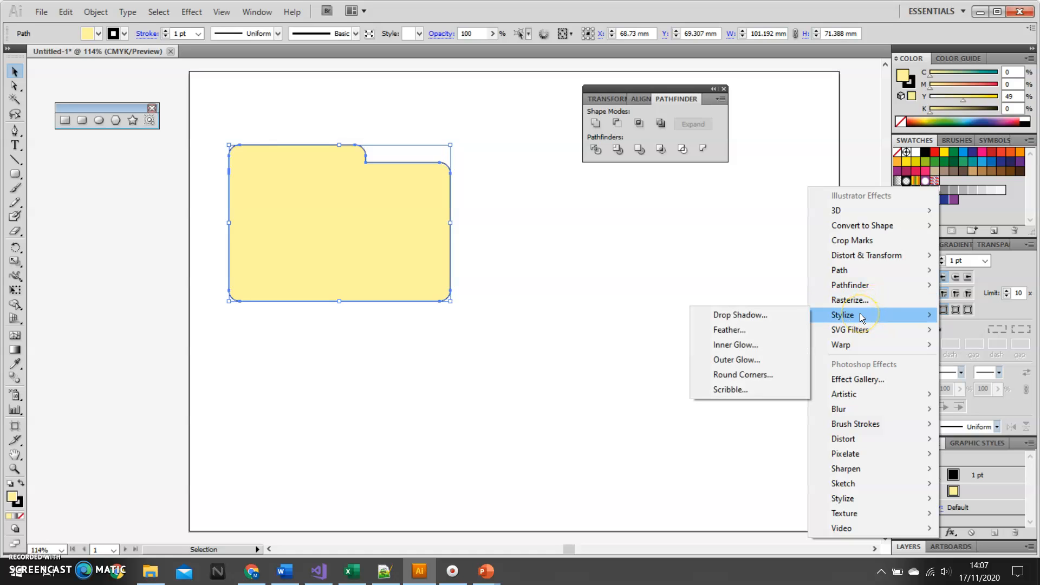
left_click(744, 313)
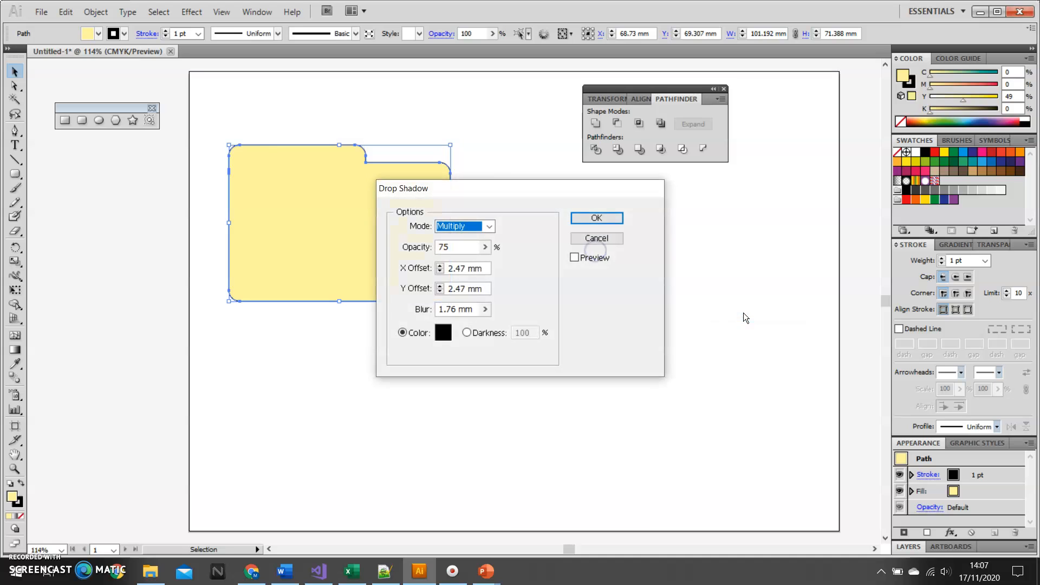
left_click_drag(492, 192, 603, 204)
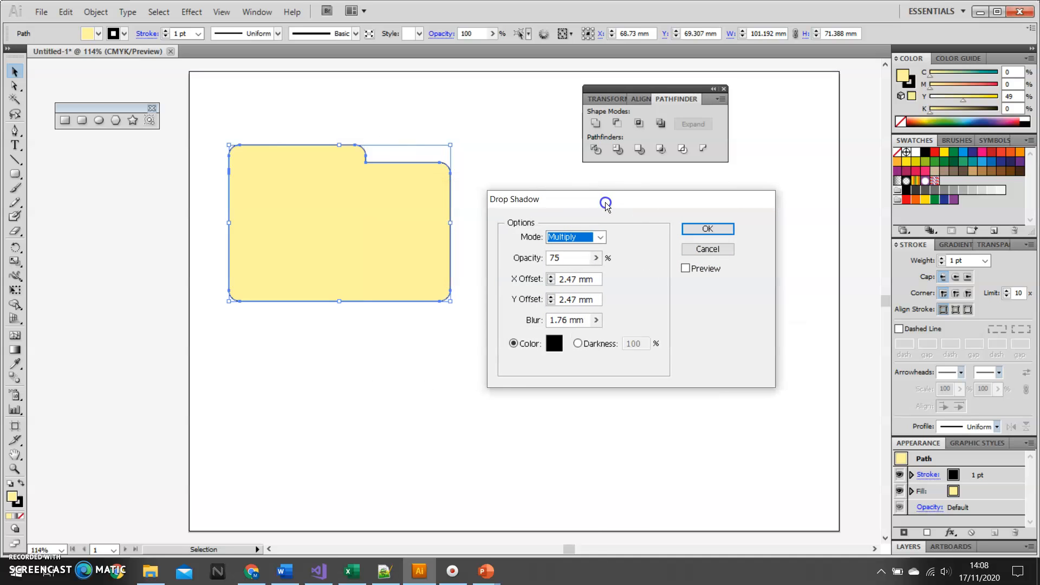
left_click(685, 269)
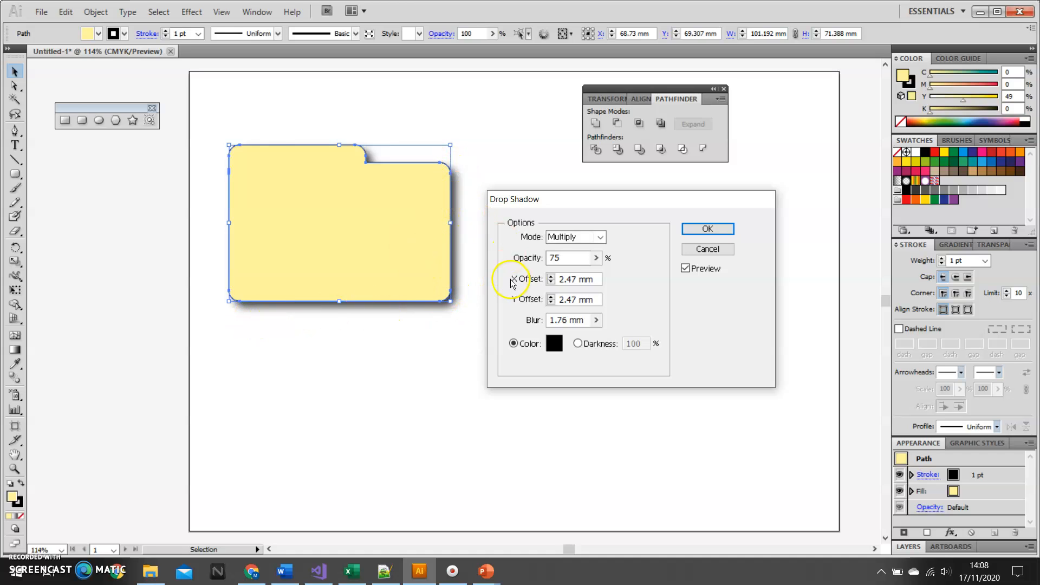
- Set the drop shadow's opacity to 82%
left_click(595, 258)
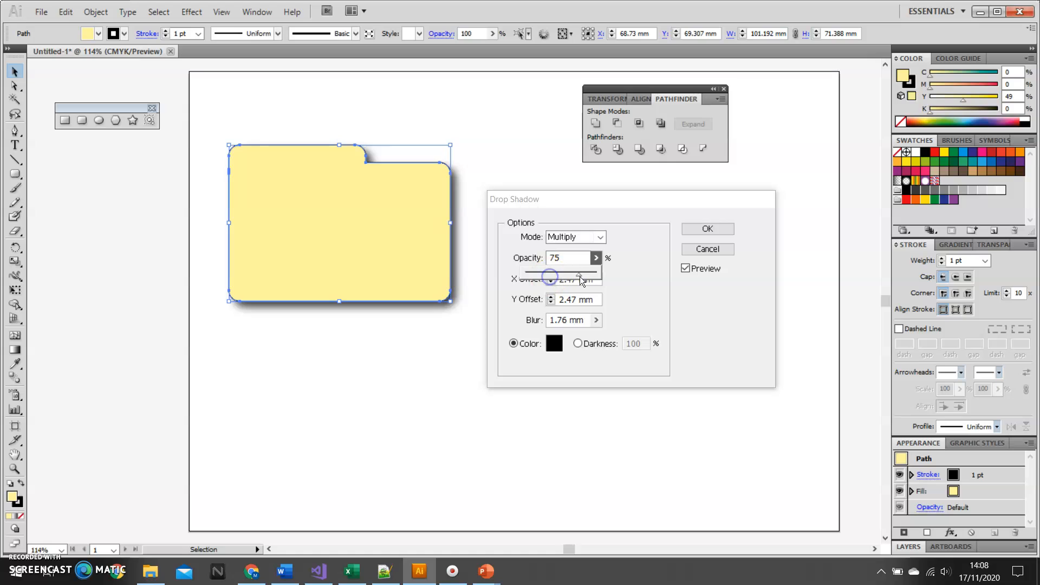
mouse_move(578, 274)
left_mouse_down()
mouse_move(536, 270)
mouse_move(609, 278)
mouse_move(583, 277)
left_mouse_up()
left_click(597, 276)
left_click(656, 288)
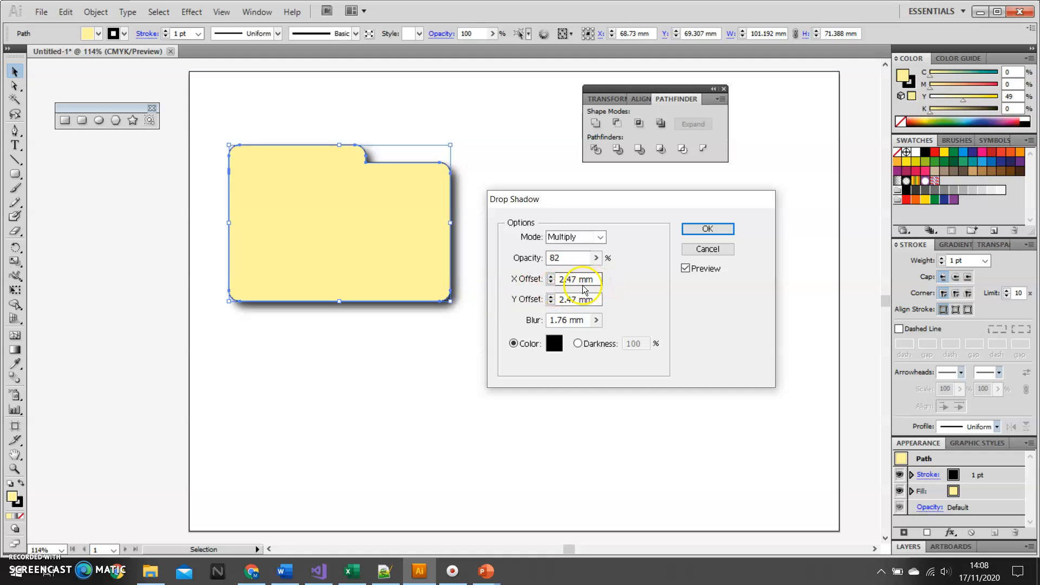
- Increase the drop shadow's X offset to 8 mm
left_click(550, 277)
left_click(550, 277)
left_click(551, 277)
left_click(551, 277)
left_click(551, 277)
left_click(551, 277)
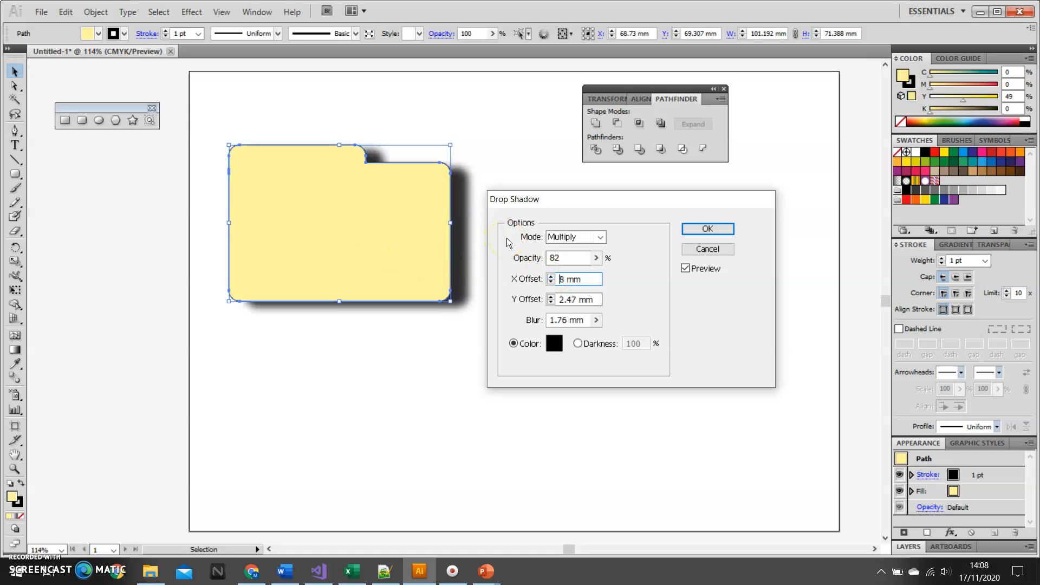
- Increase the drop shadow's Y offset to 6 mm
left_click(550, 298)
left_click(551, 298)
left_click(550, 298)
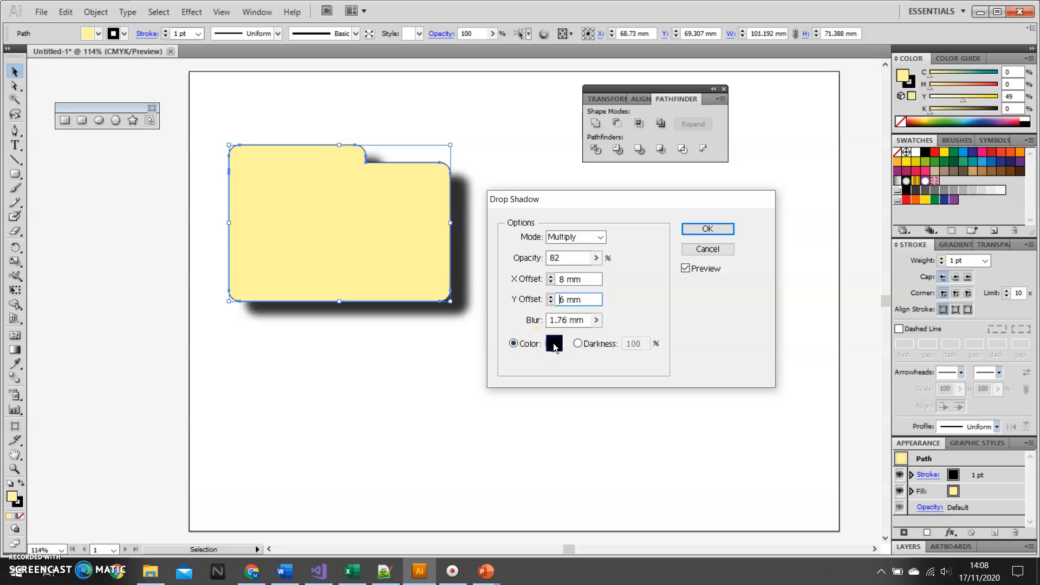
- Change the drop shadow's color from the color picker to a muted olive yellow (C1BD42)
left_click(554, 343)
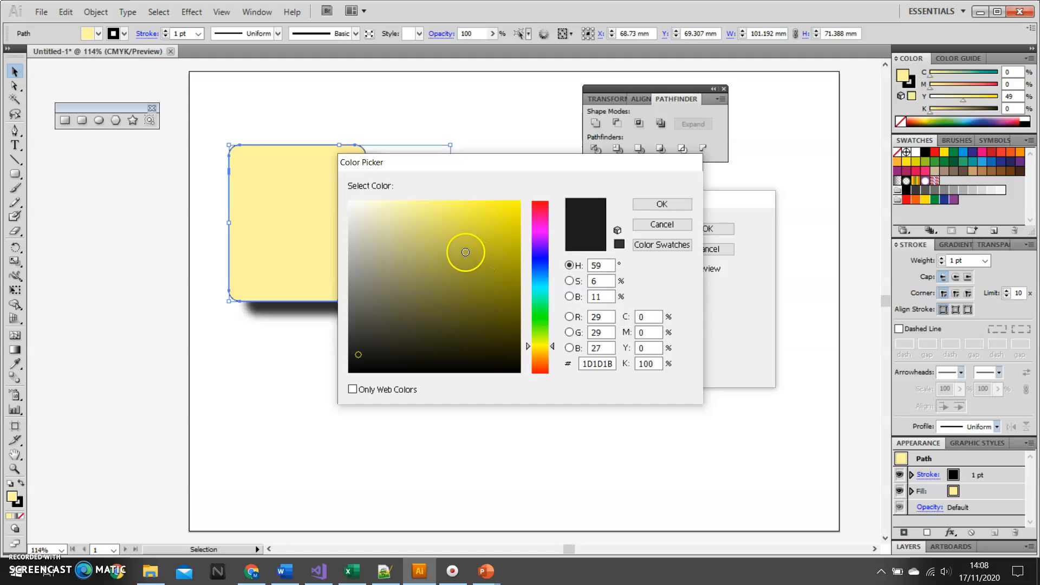
left_click(463, 239)
left_click(654, 209)
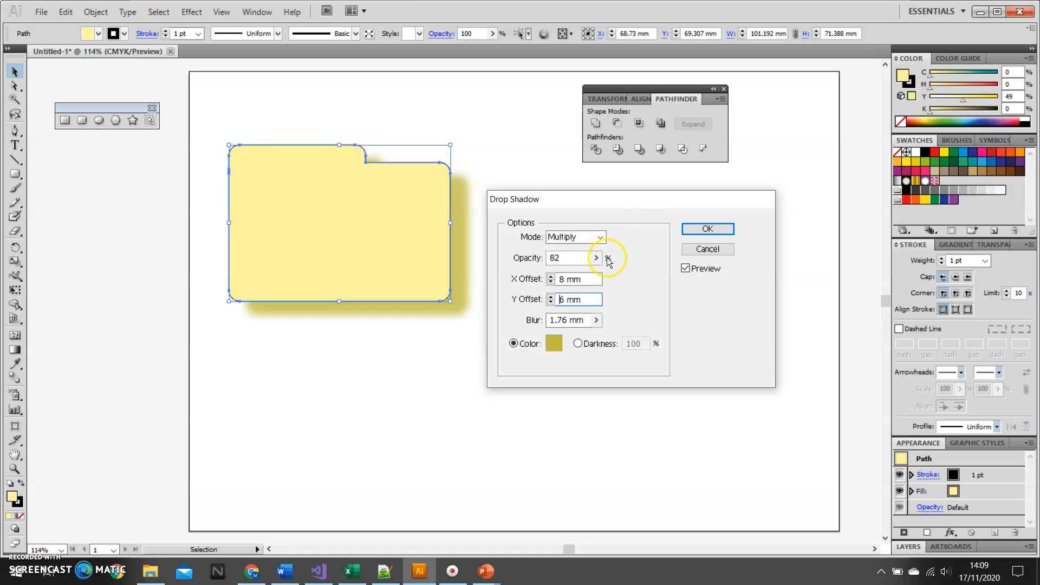
- Restrict the shadow's color picker to web colors, set the shadow color to black (000000), and apply the drop shadow
left_click(556, 344)
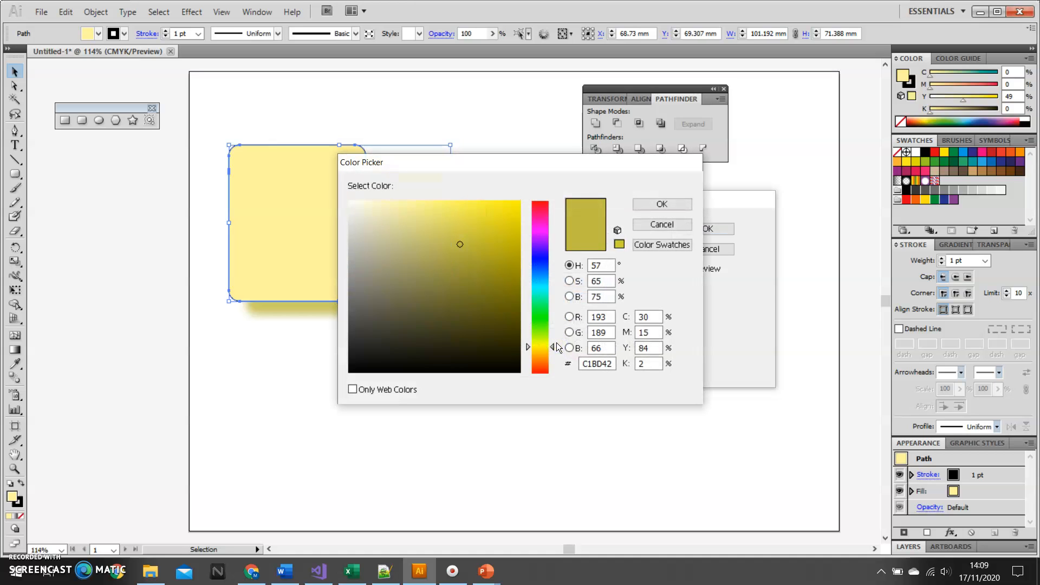
left_click(353, 389)
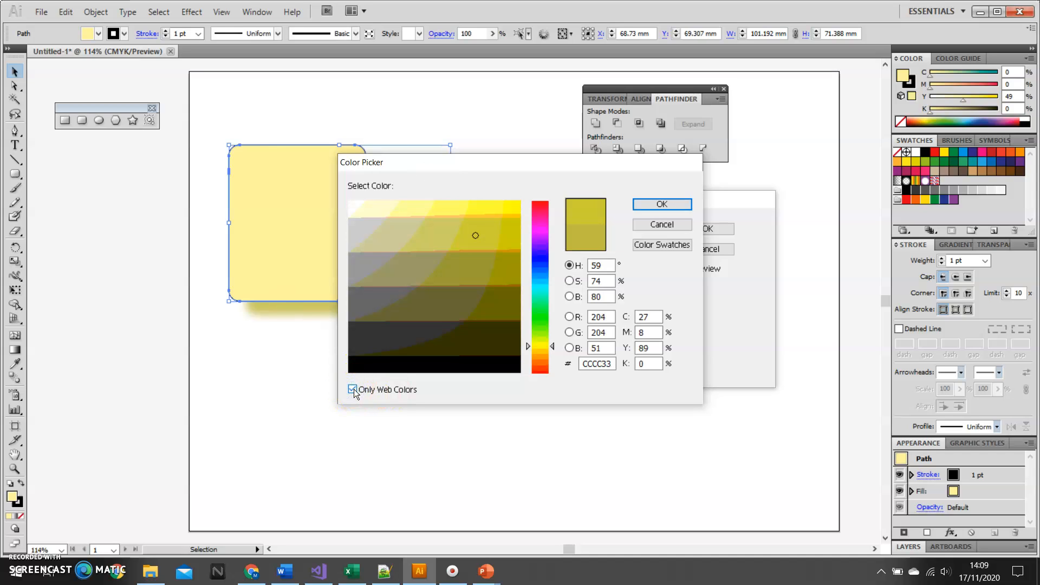
left_click(358, 365)
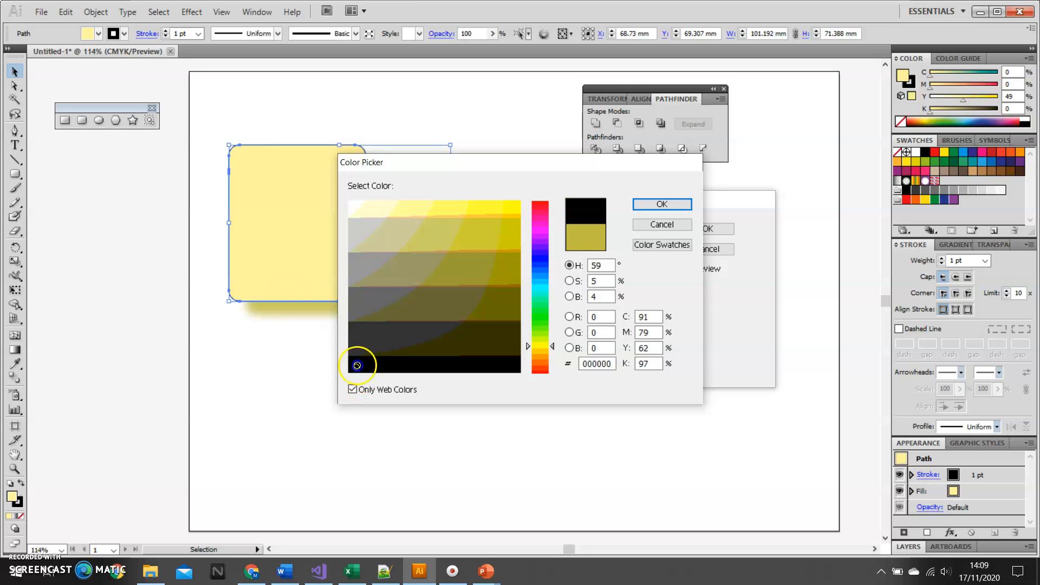
left_click(651, 202)
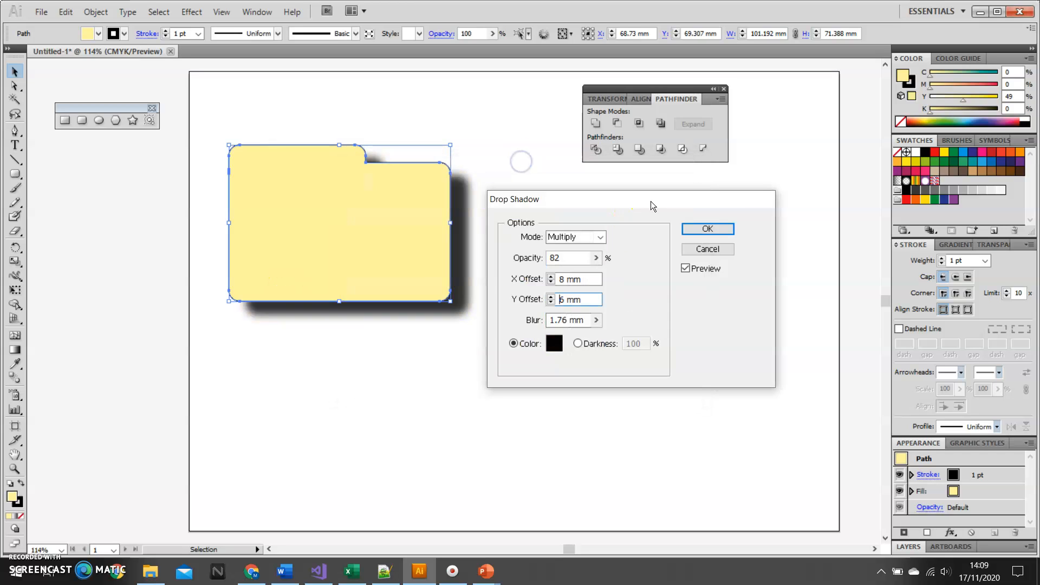
left_click(707, 230)
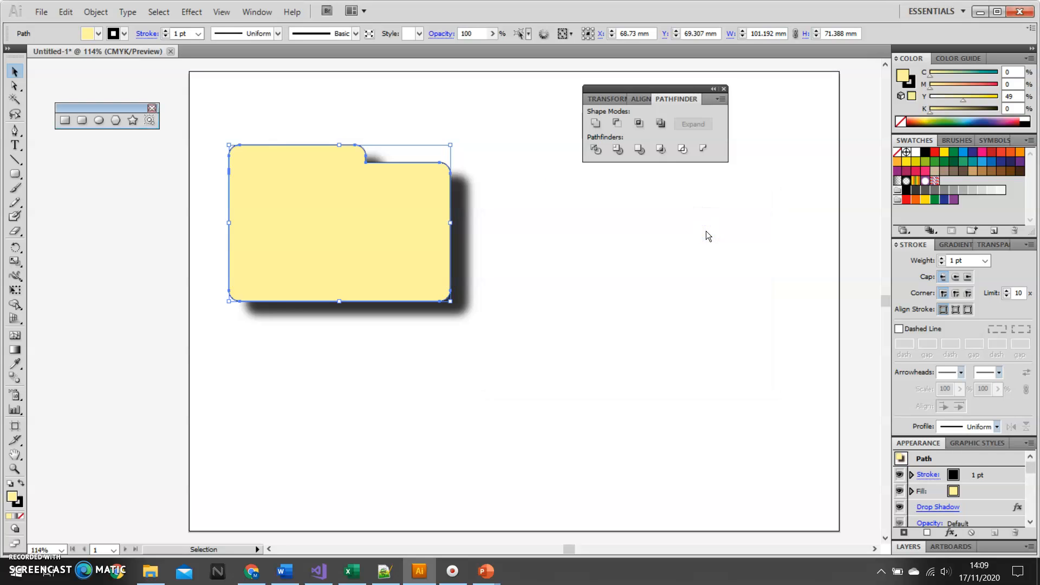
left_click(453, 571)
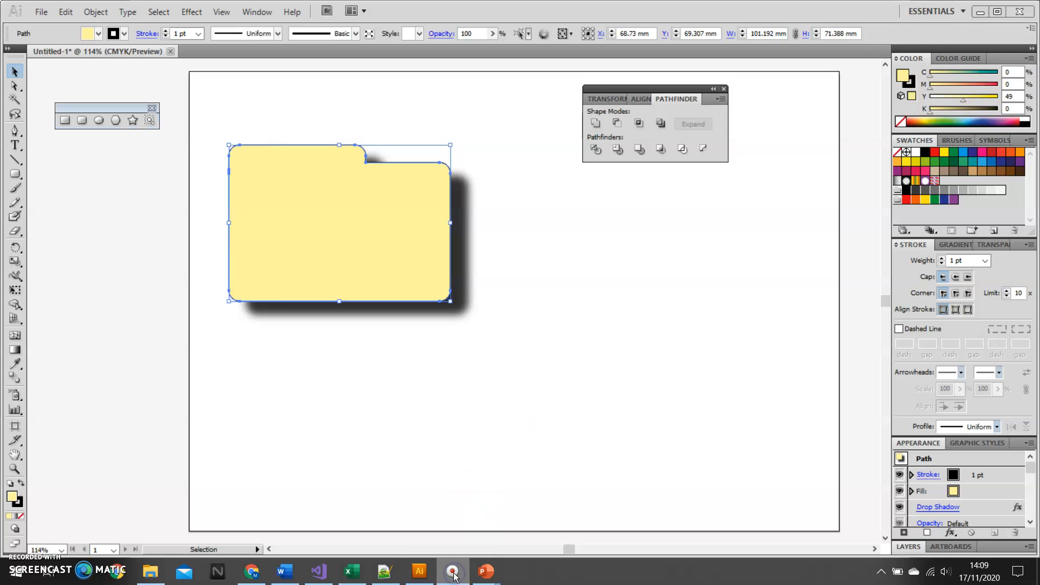